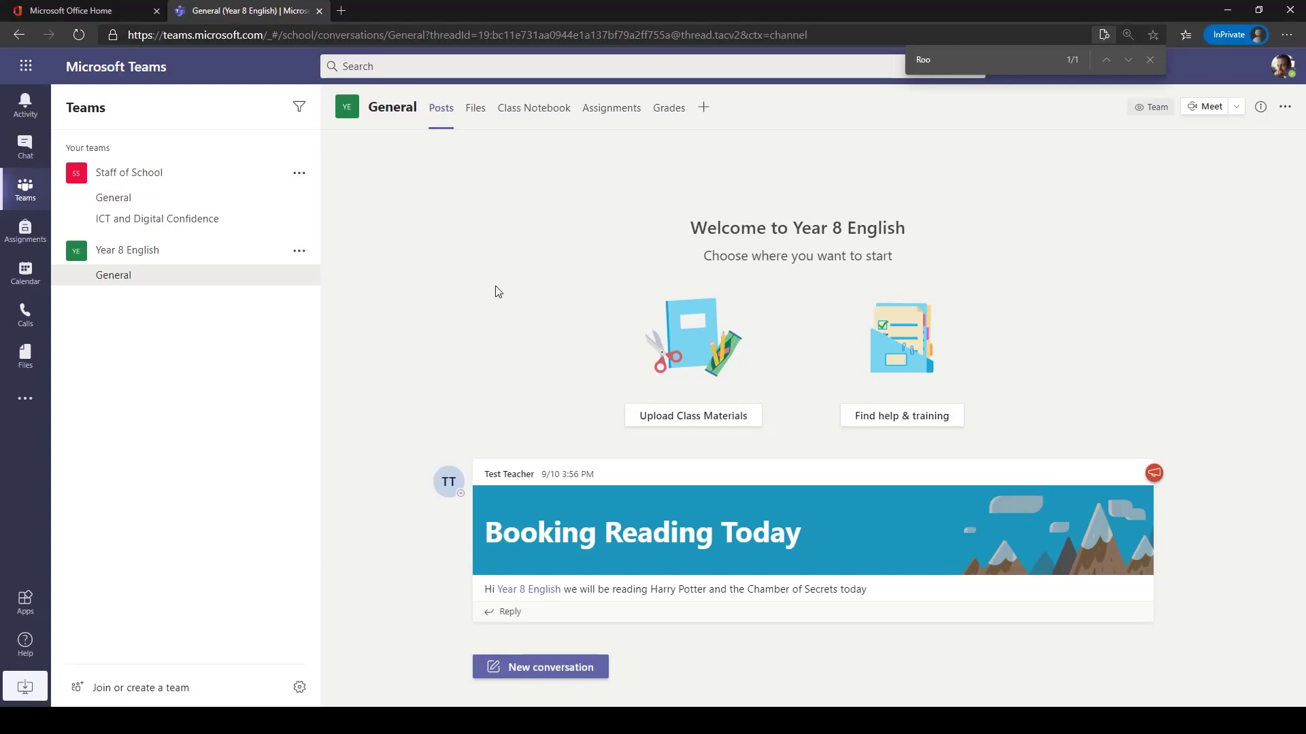
# Go to the General channel of the Staff of School team to see the Morning Staff Briefing post.
pyautogui.click(180, 205)
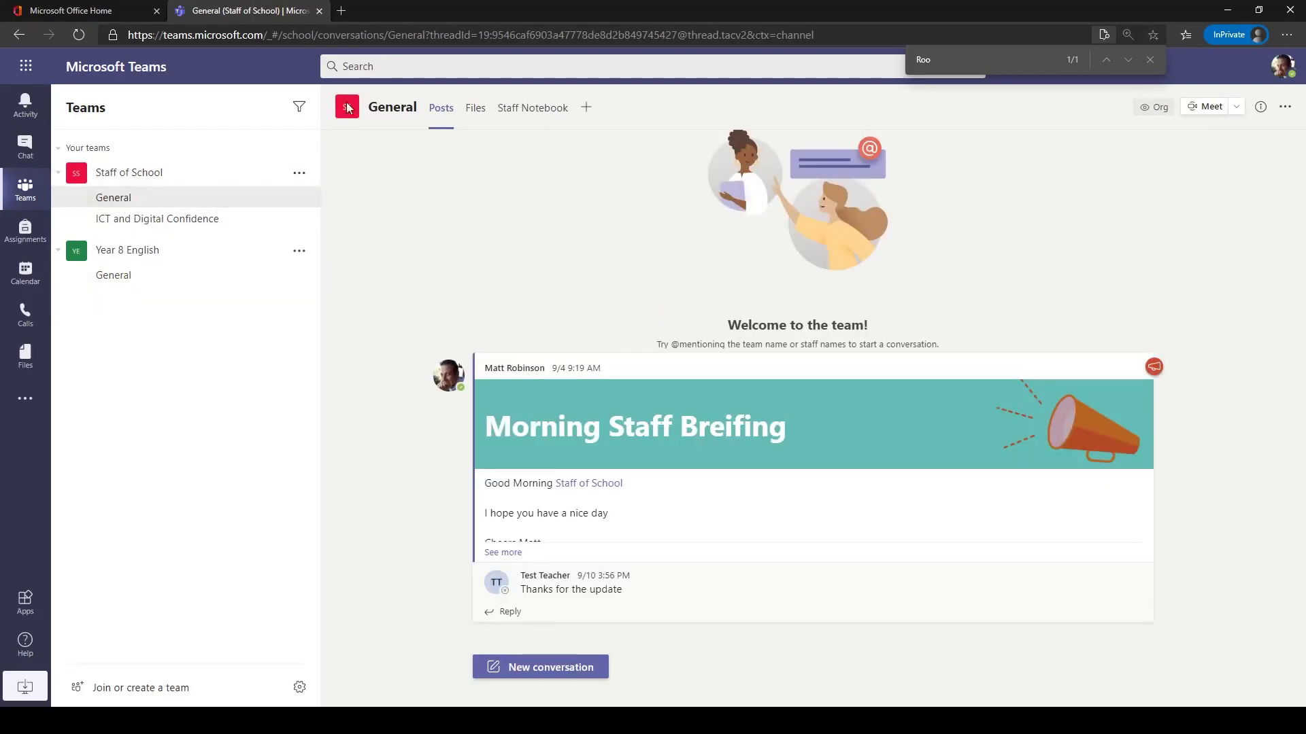
pyautogui.click(408, 72)
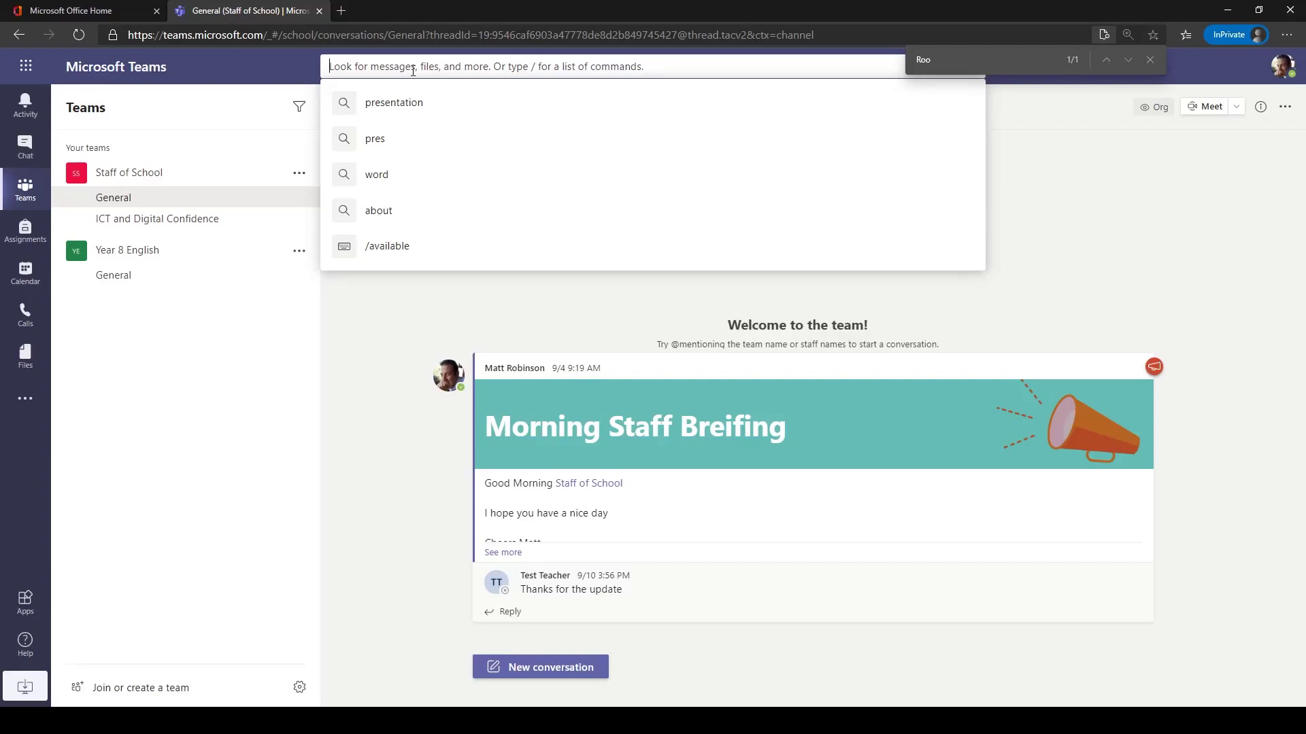
pyautogui.click(400, 103)
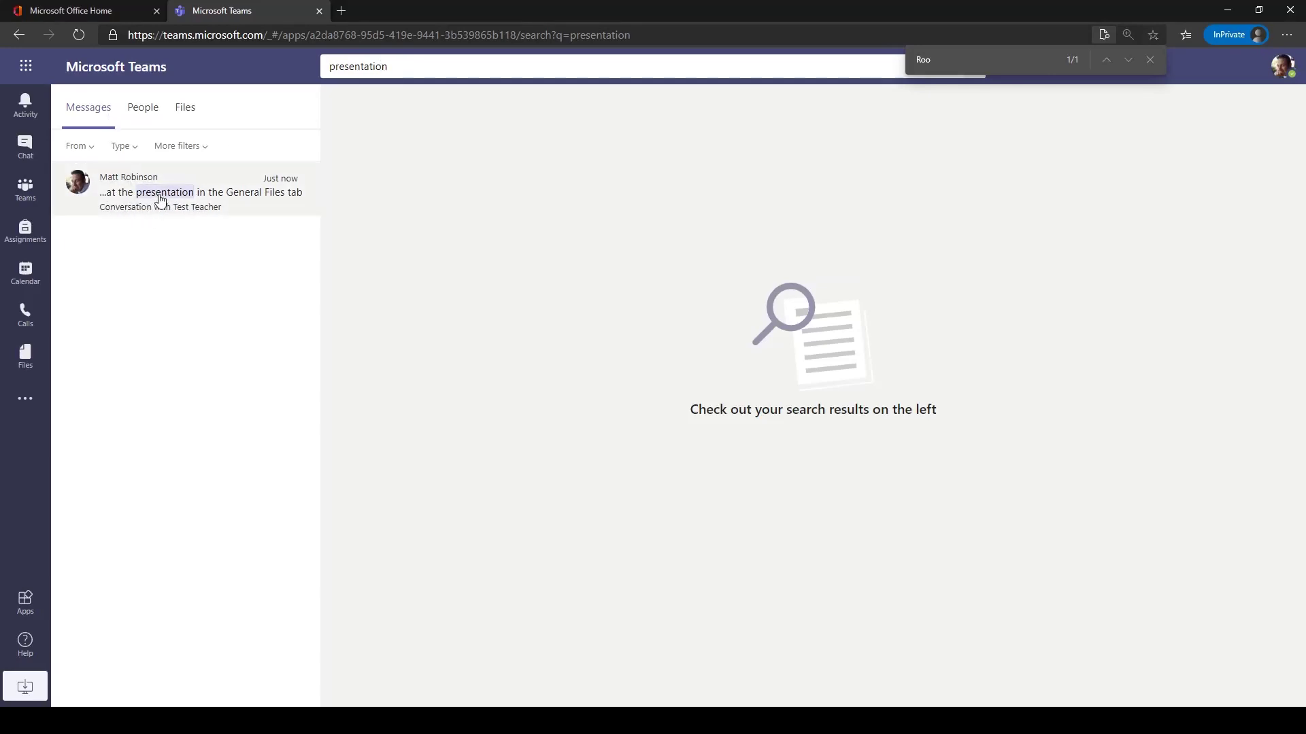
pyautogui.click(164, 197)
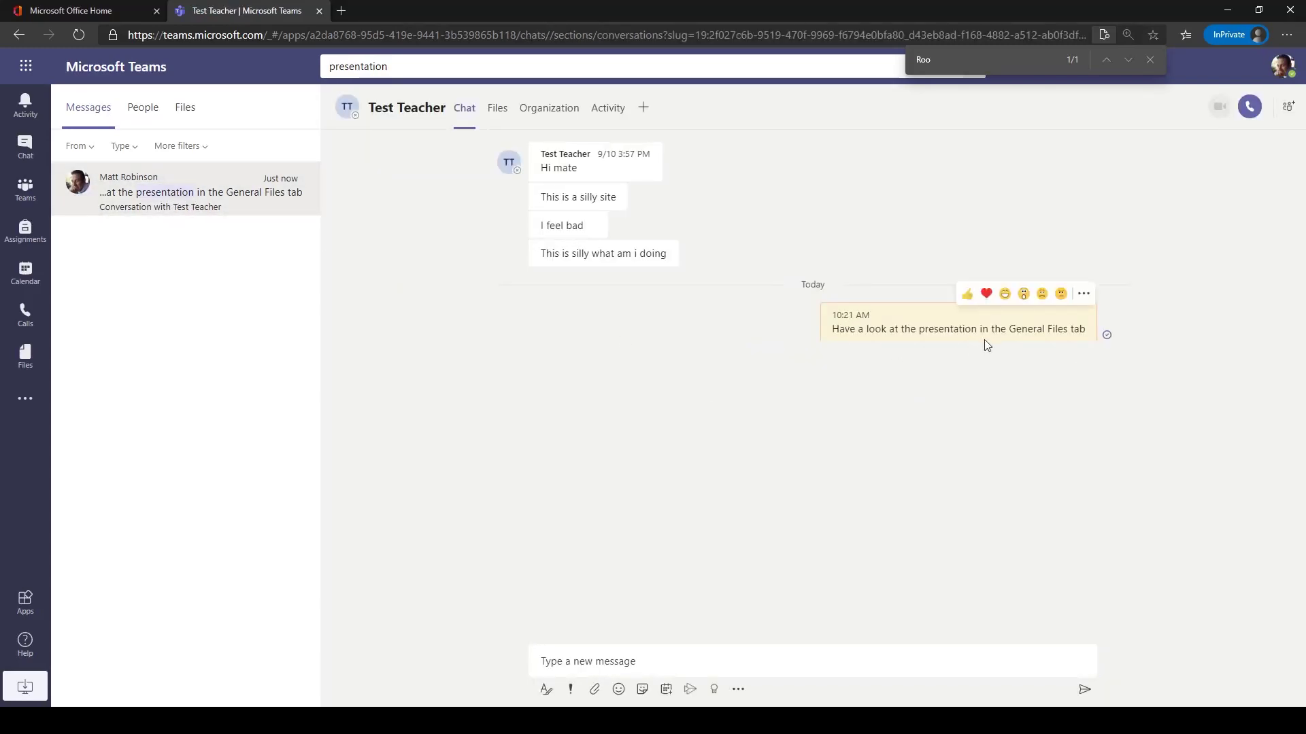
pyautogui.click(144, 110)
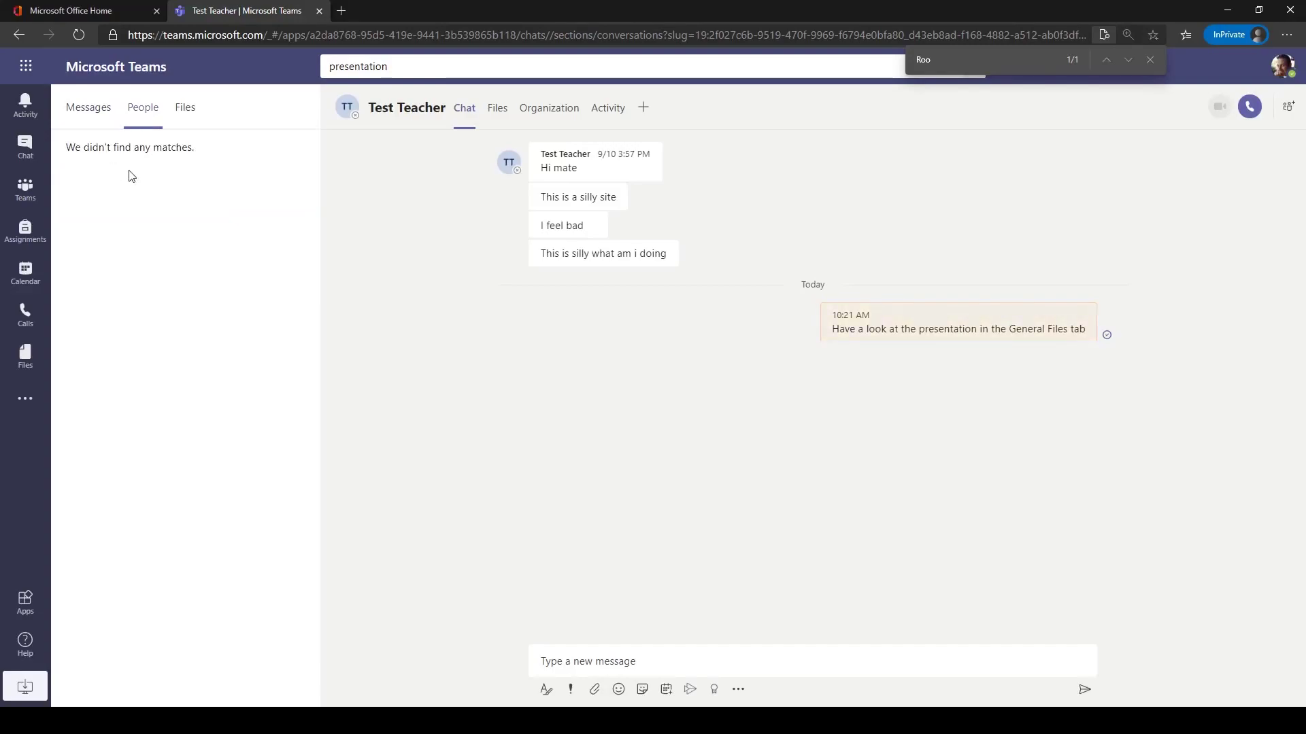
pyautogui.click(186, 110)
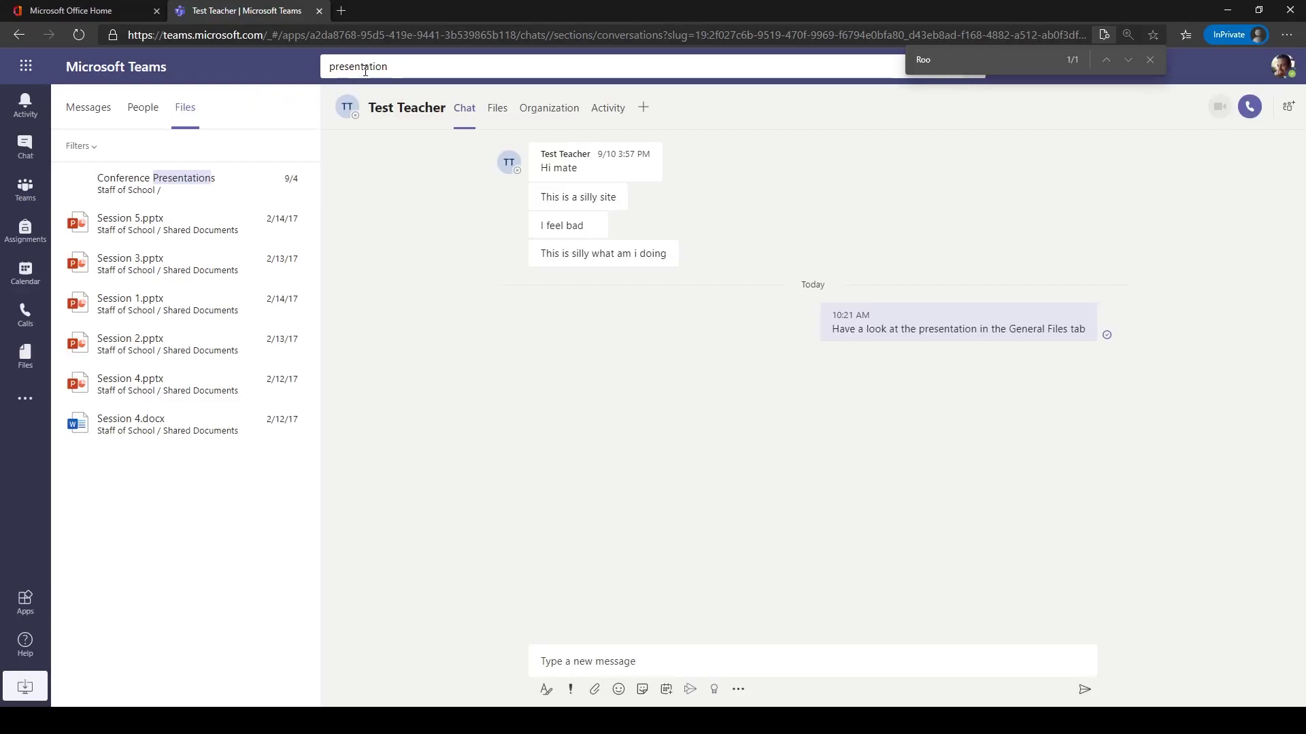
pyautogui.click(92, 112)
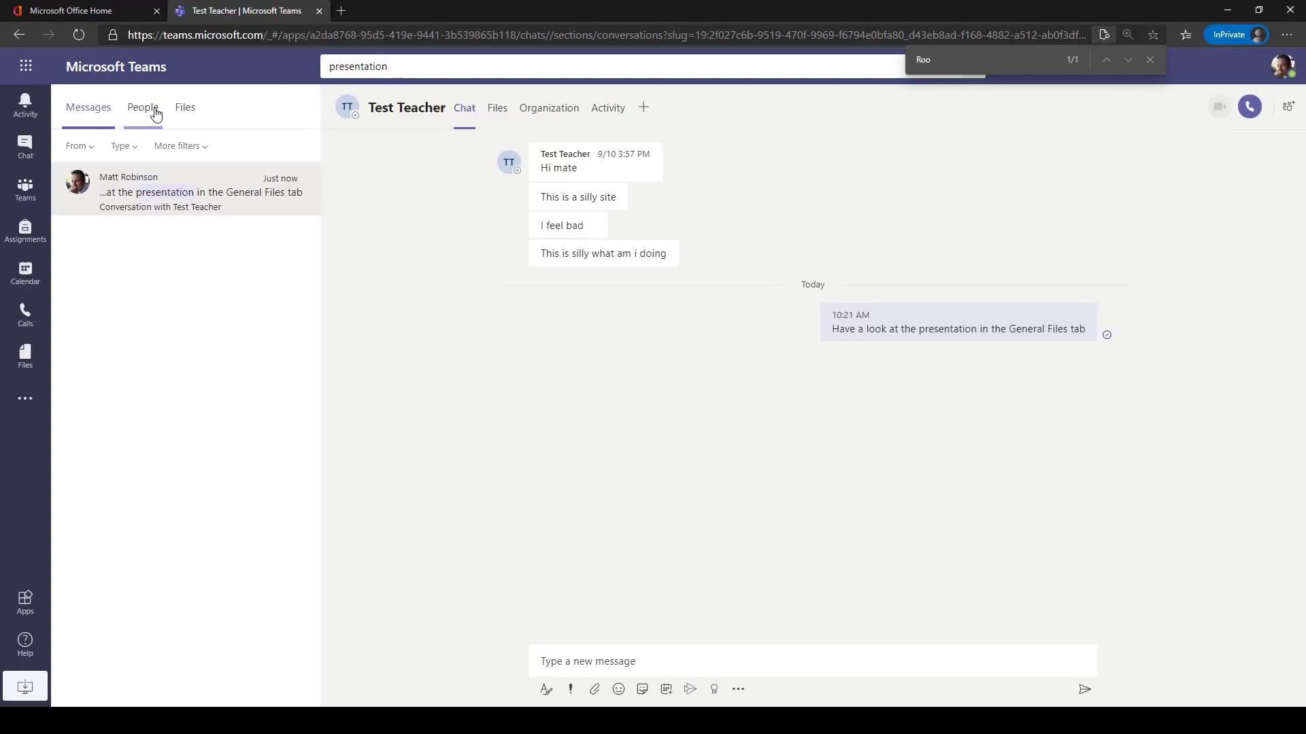
pyautogui.click(192, 112)
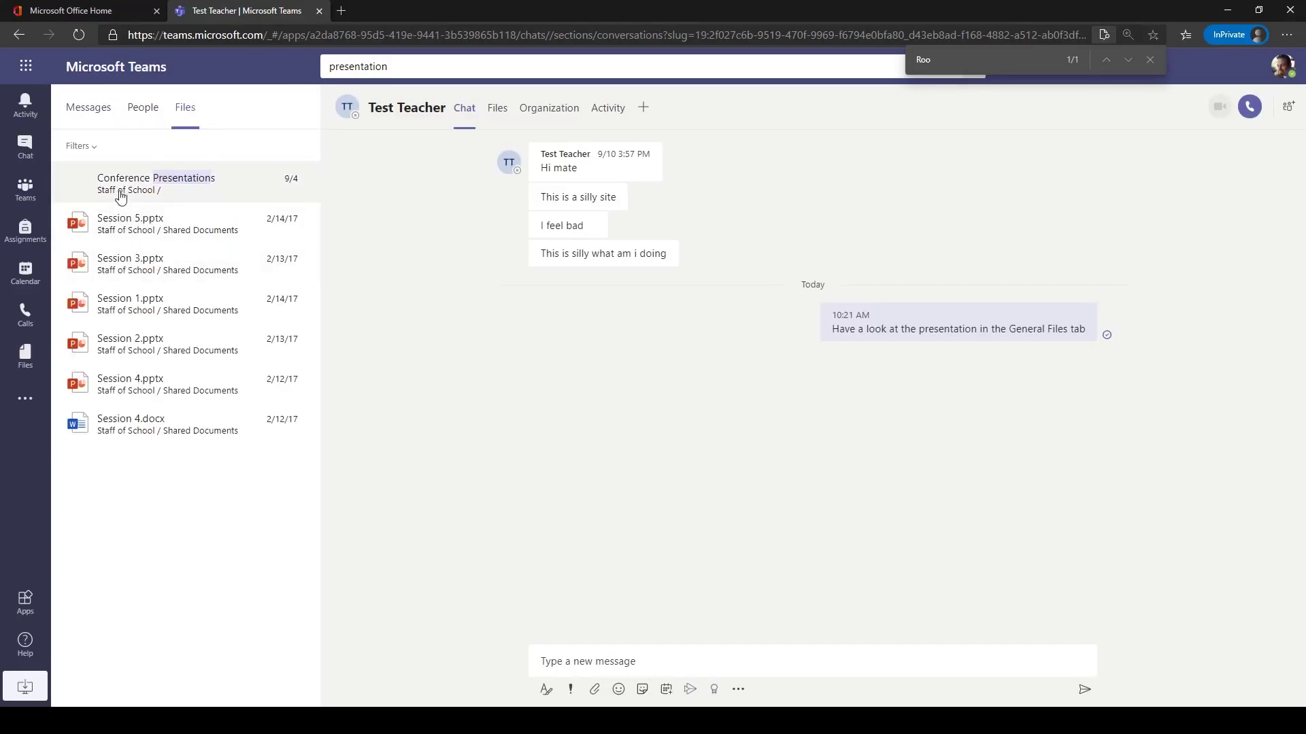
pyautogui.click(83, 111)
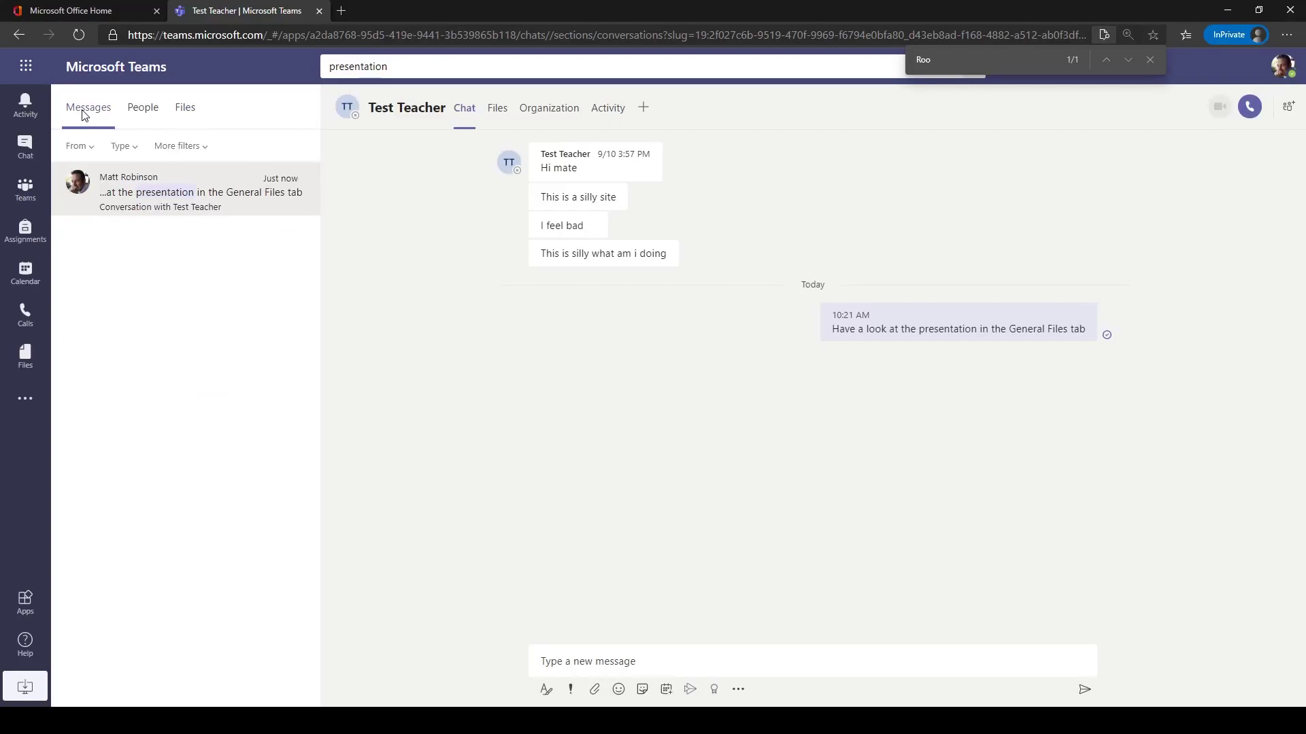
pyautogui.click(26, 189)
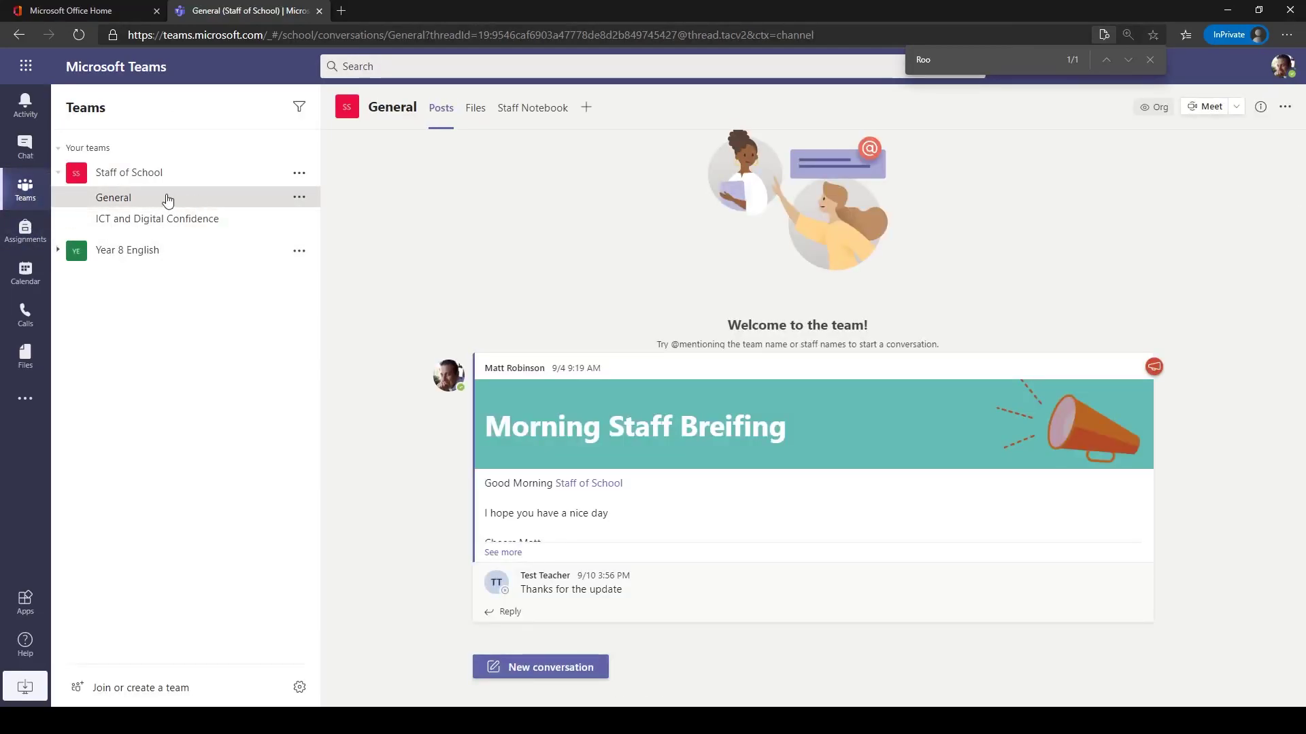
# Search Teams for 'about' and open About You.docx from the results.
pyautogui.click(415, 68)
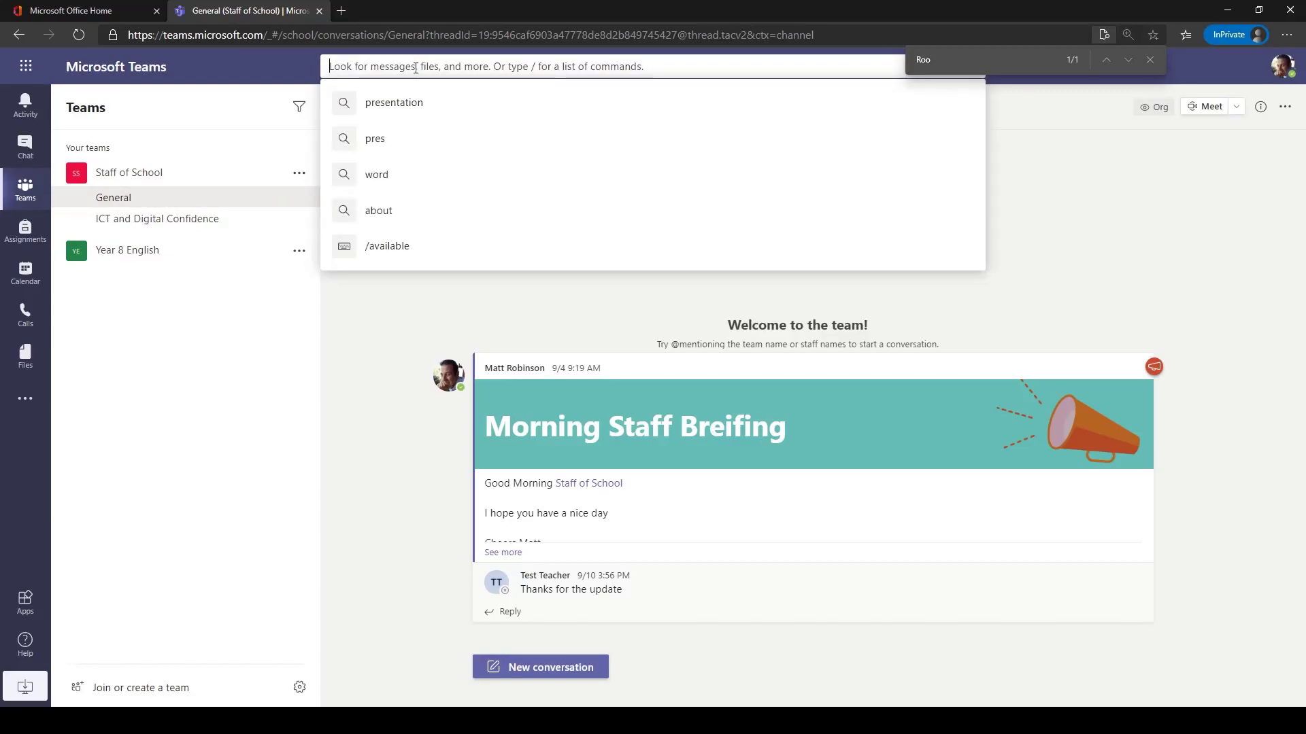
pyautogui.write('about')
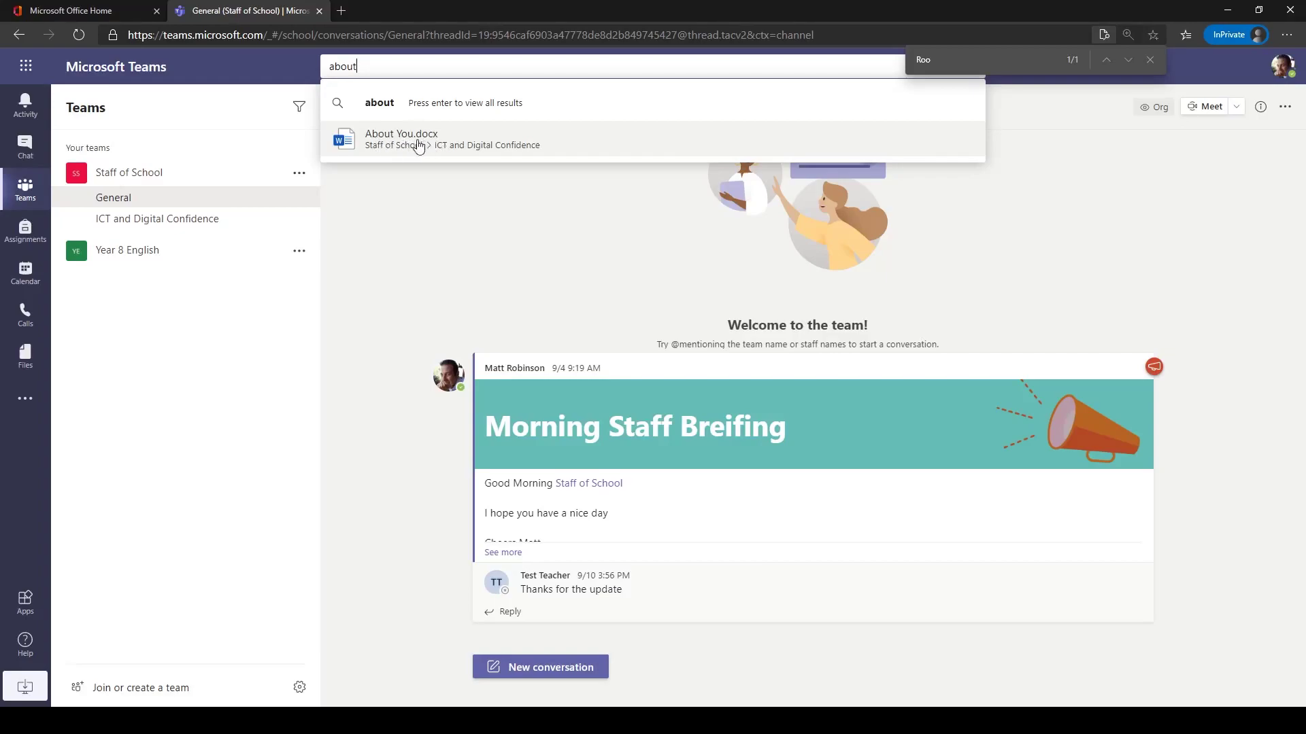
pyautogui.click(410, 145)
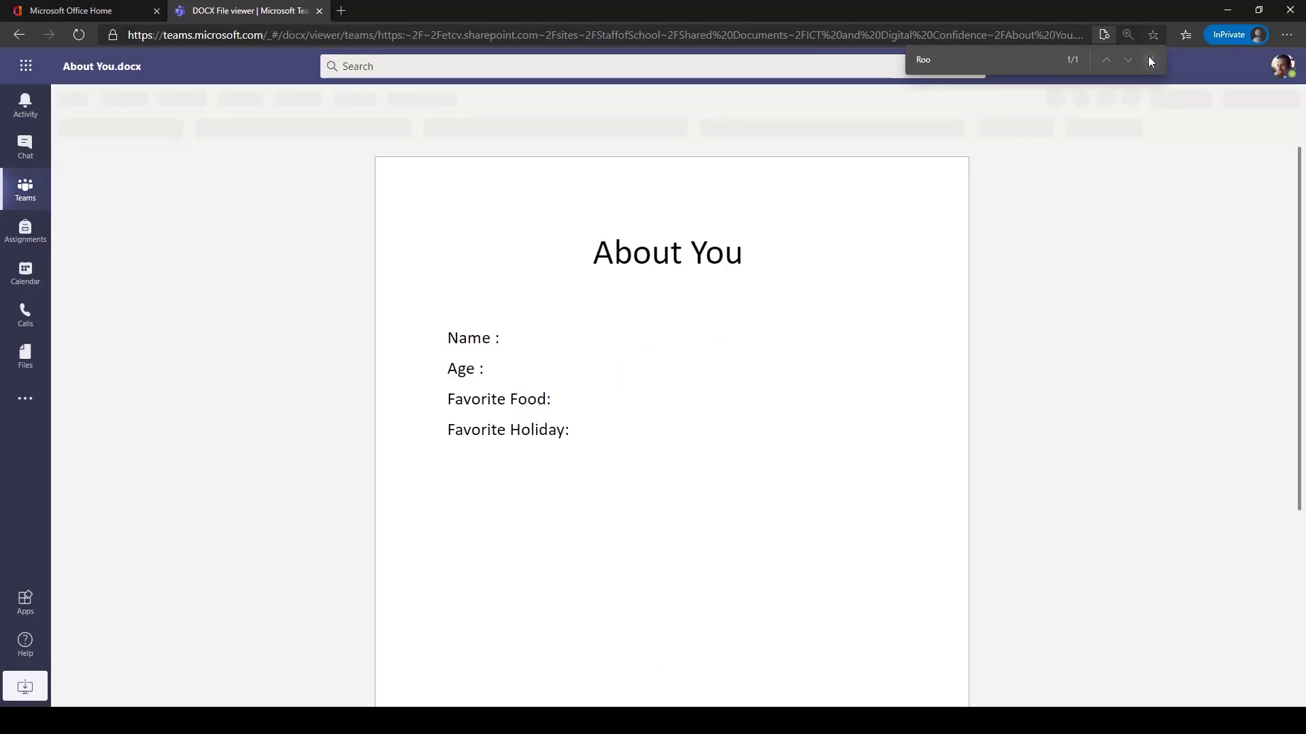
# Close the About You.docx viewer and go to the Year 8 English General channel.
pyautogui.click(1150, 60)
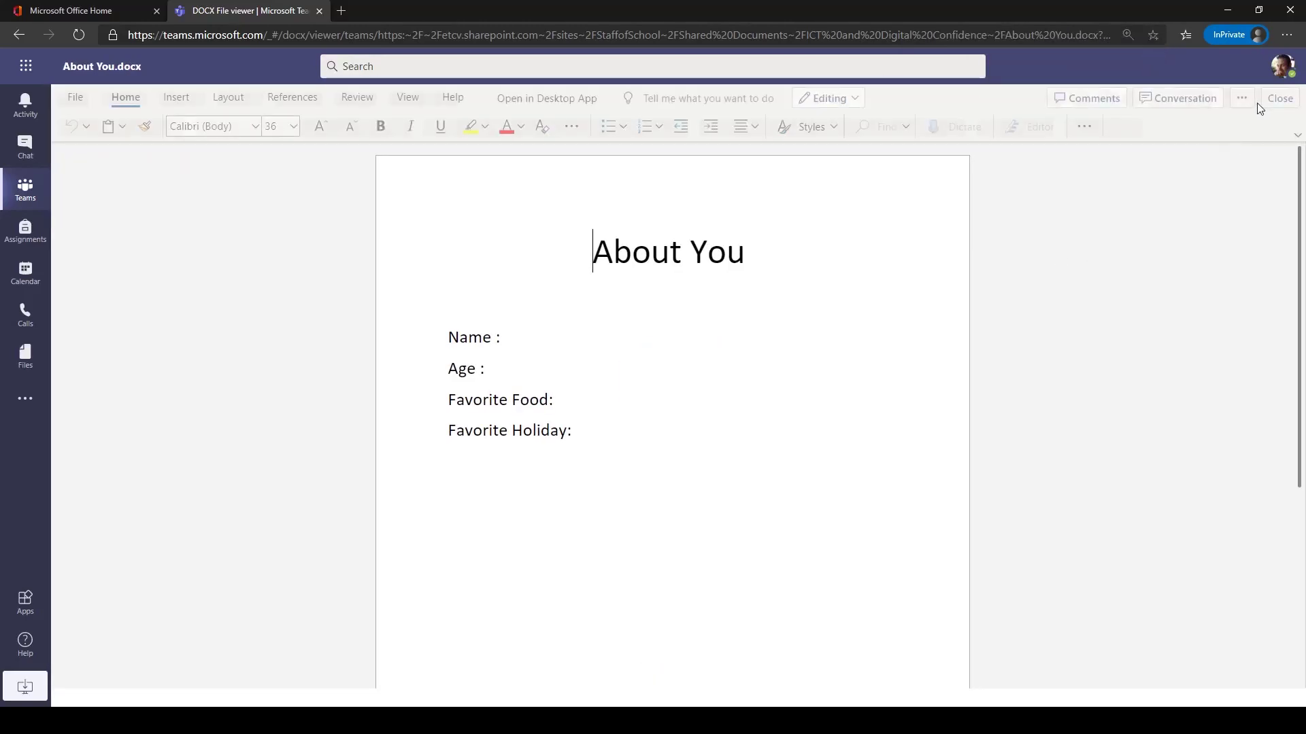
pyautogui.click(1279, 99)
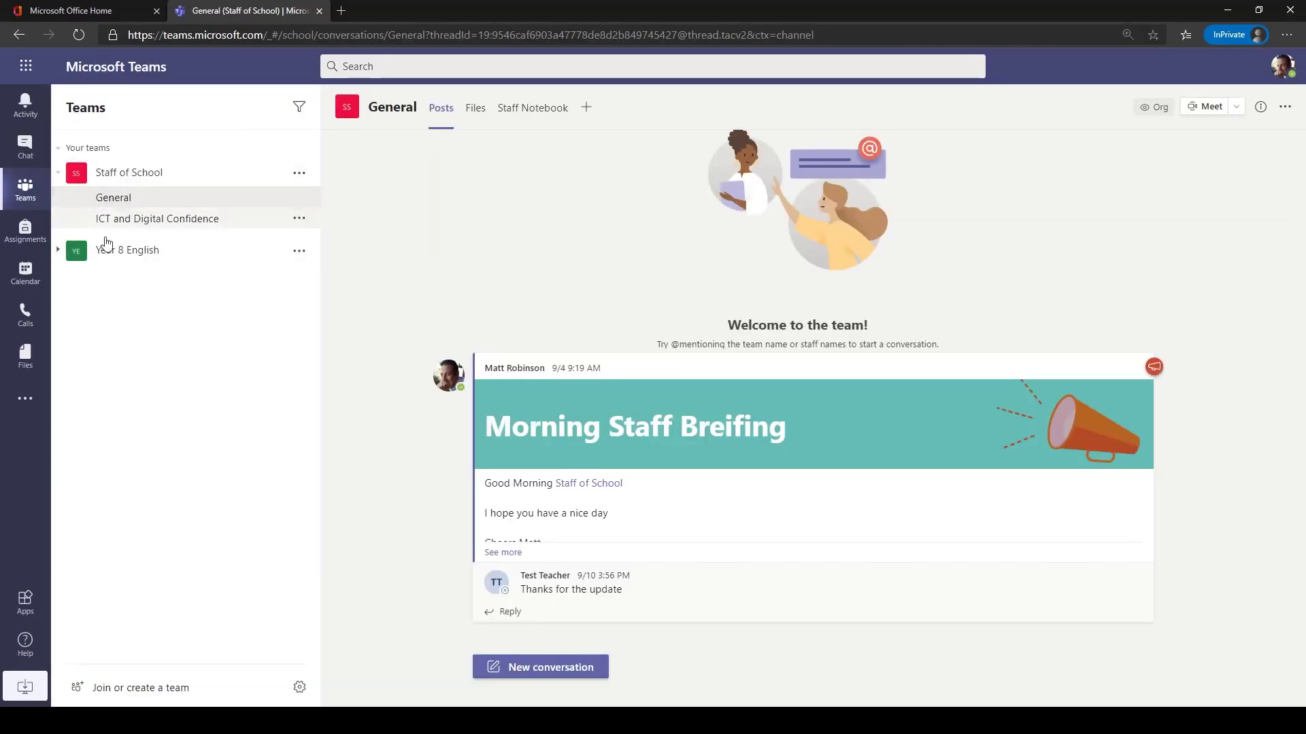
pyautogui.click(76, 257)
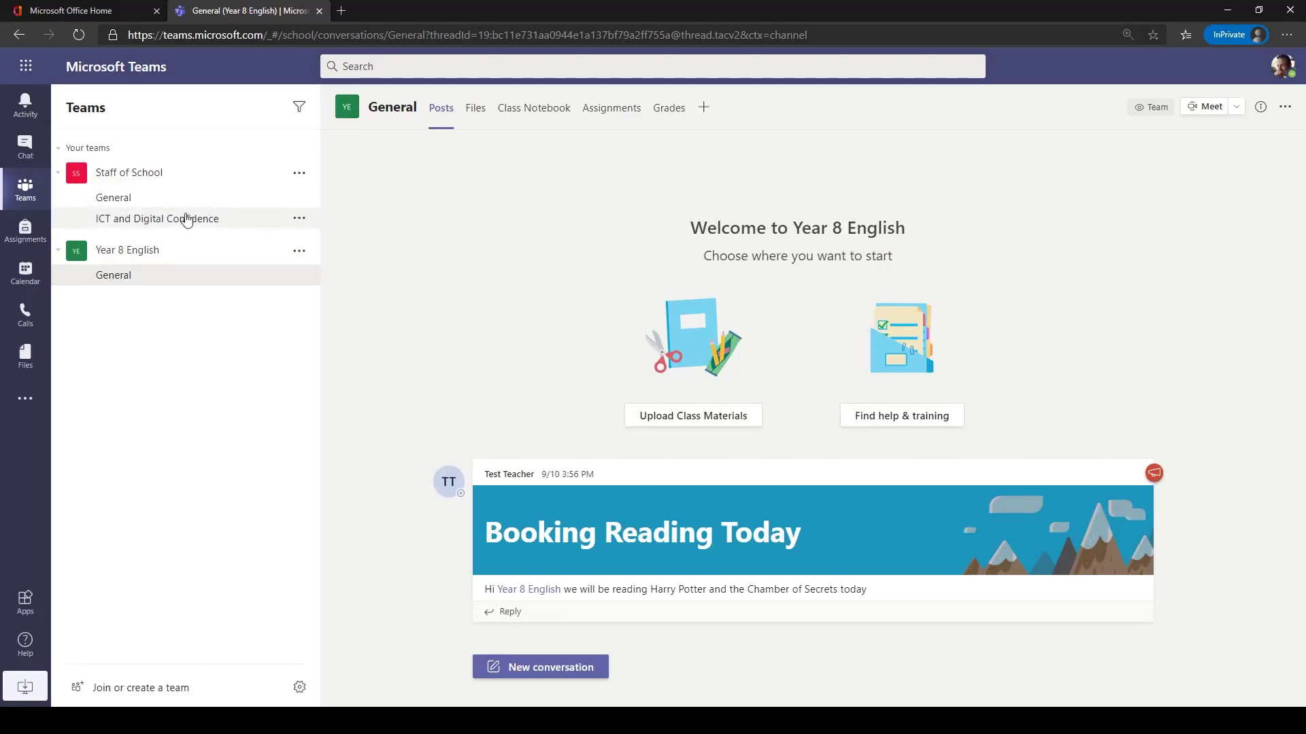
# Go to the ICT and Digital Confidence channel under Staff of School to see the IT PD post.
pyautogui.click(119, 223)
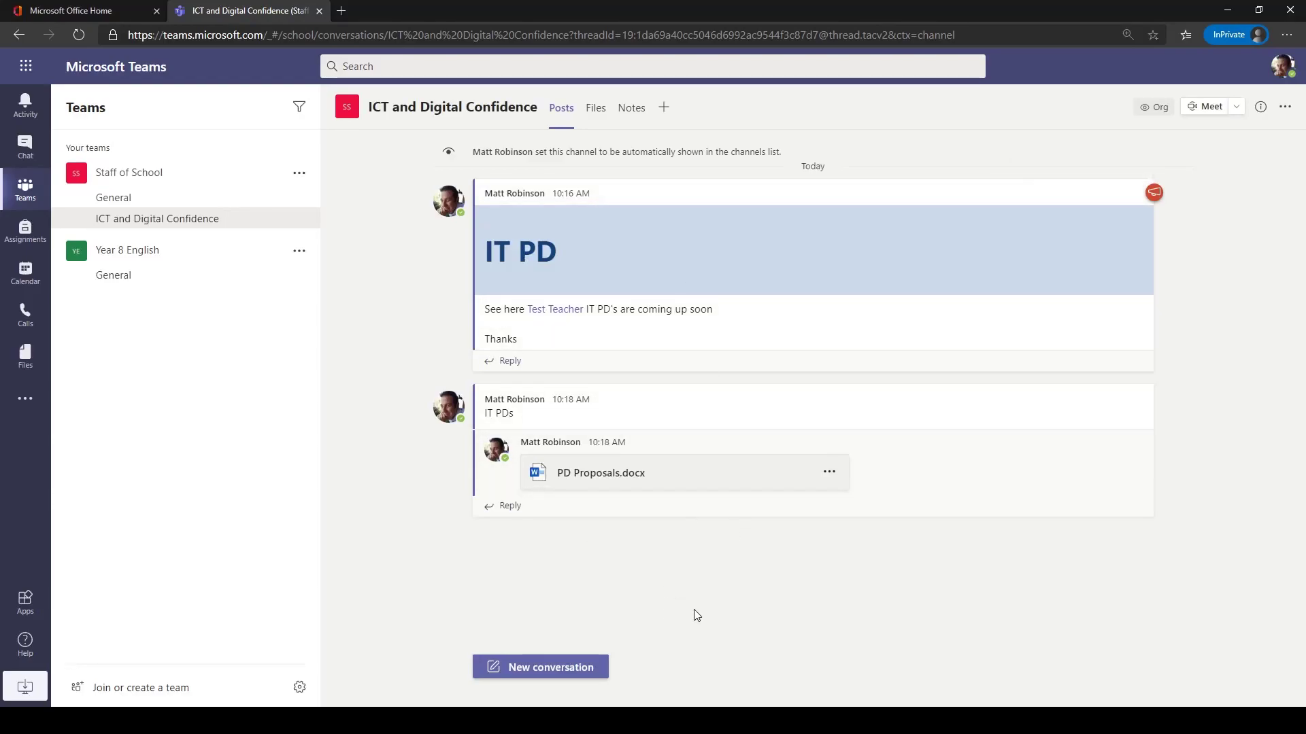
pyautogui.click(508, 63)
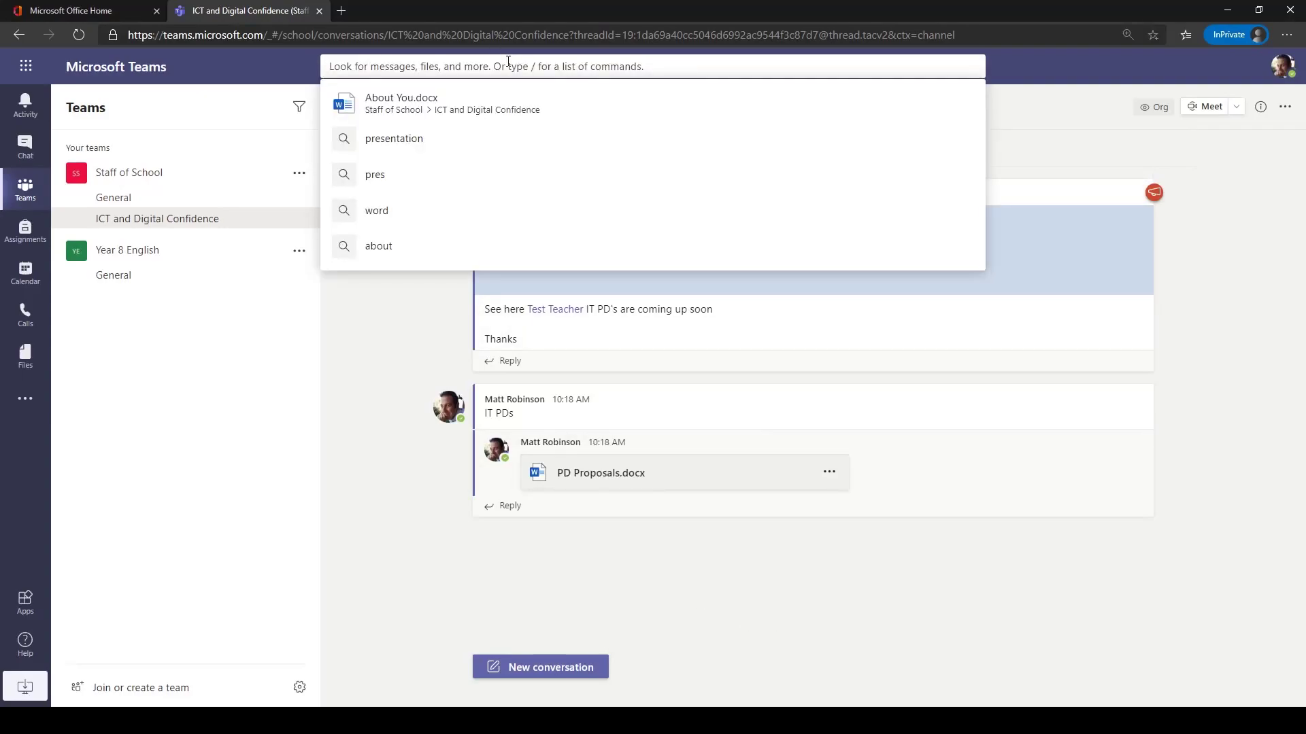
pyautogui.hotkey('ctrl', 'f')
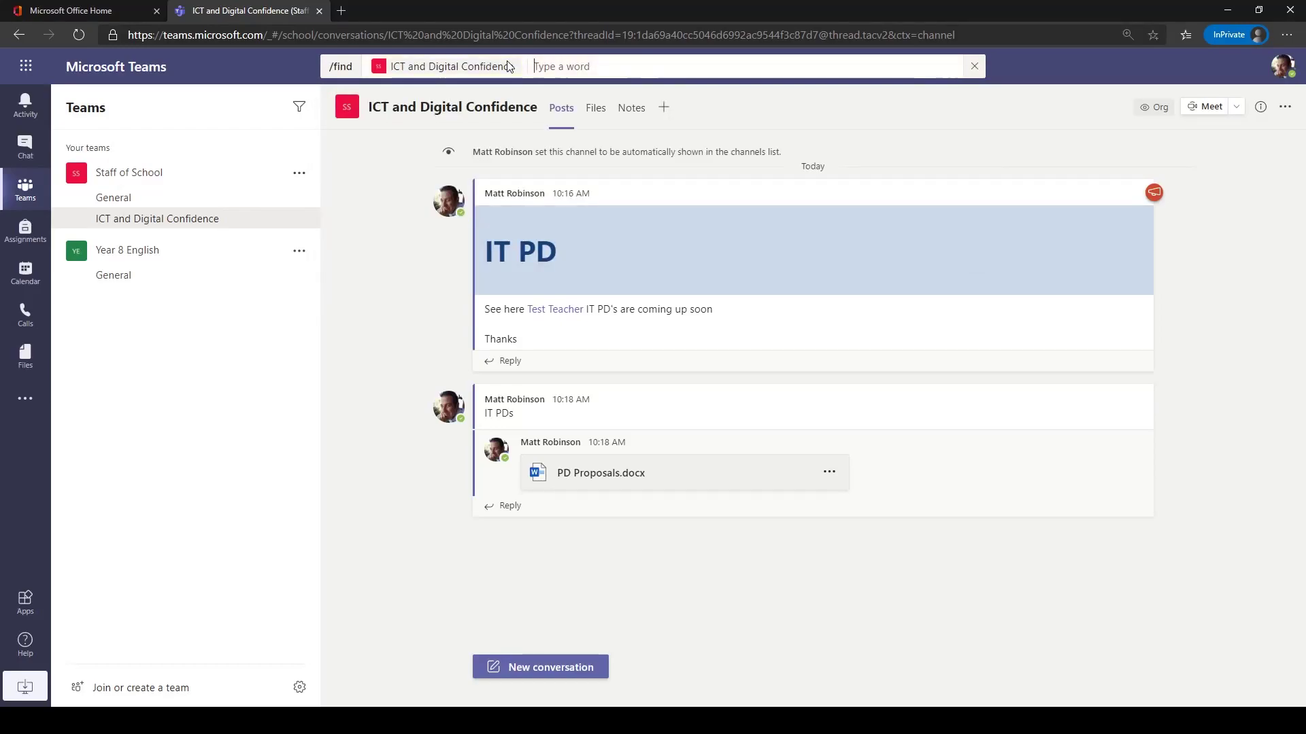
pyautogui.write('proposal')
pyautogui.press('Return')
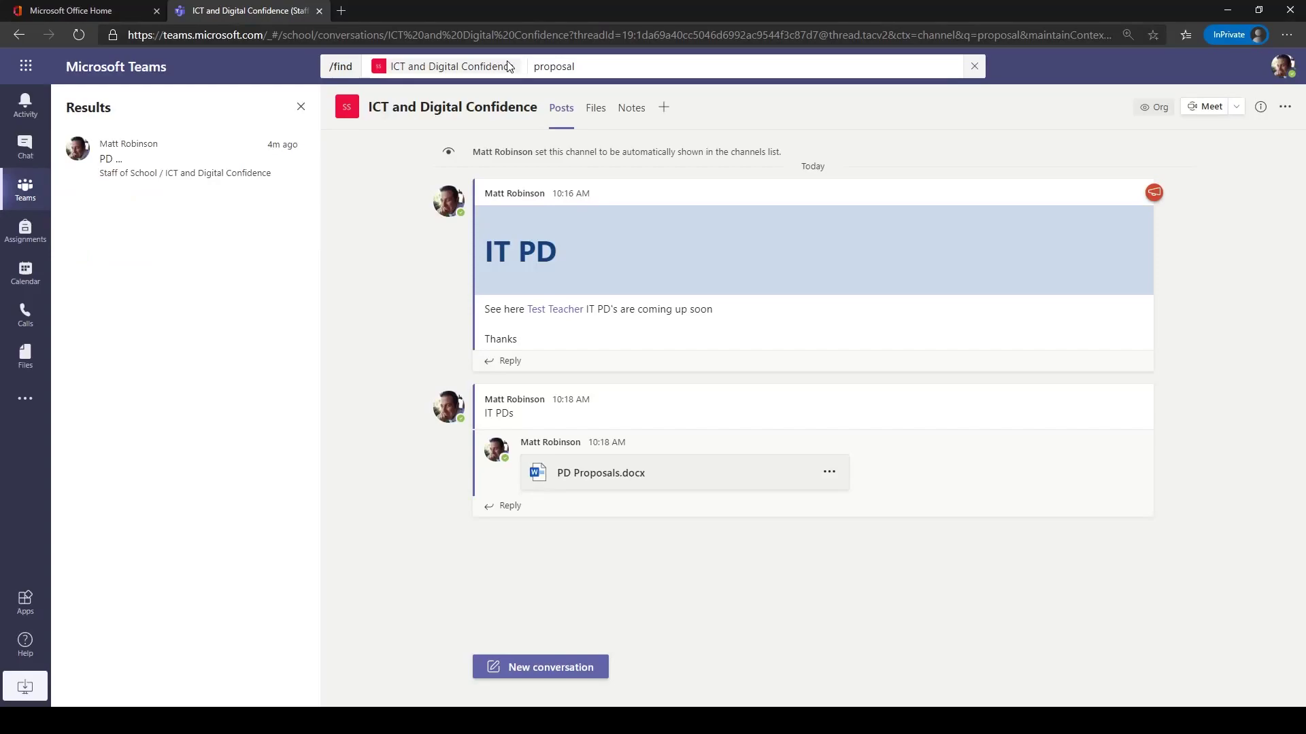
pyautogui.click(183, 163)
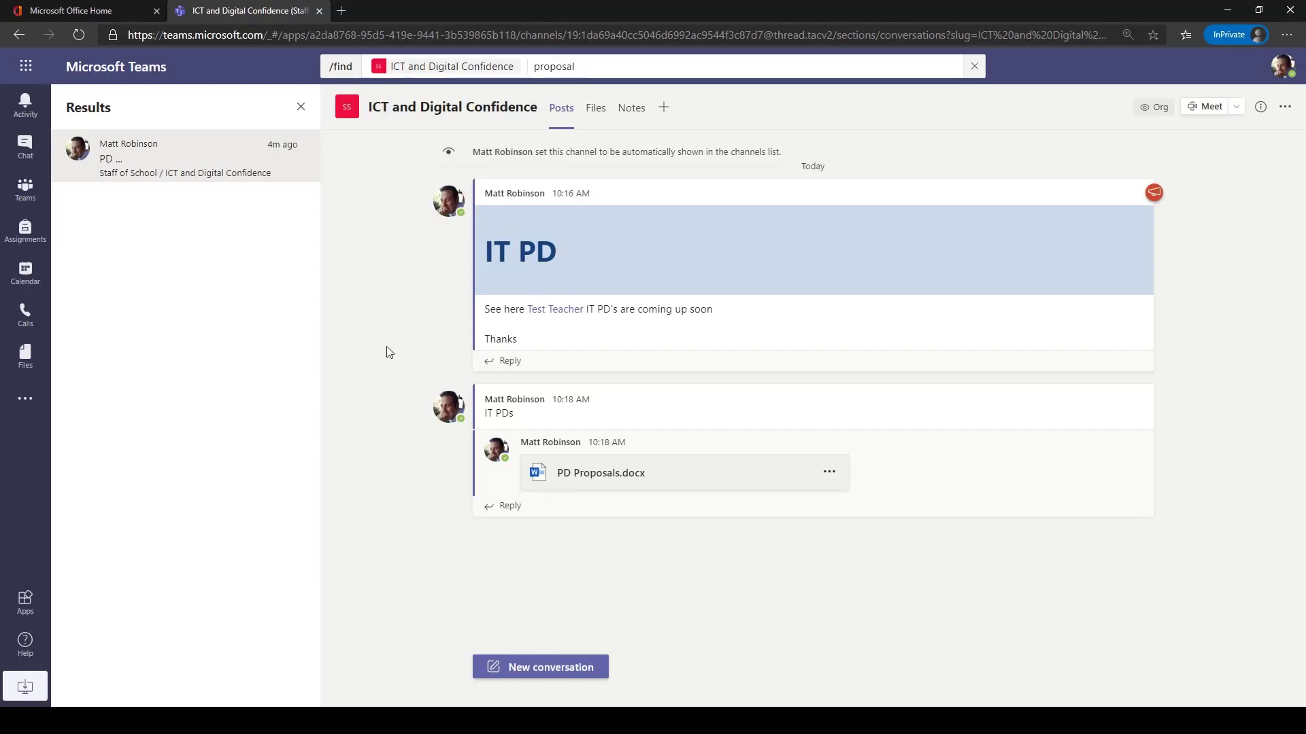
pyautogui.press('Escape')
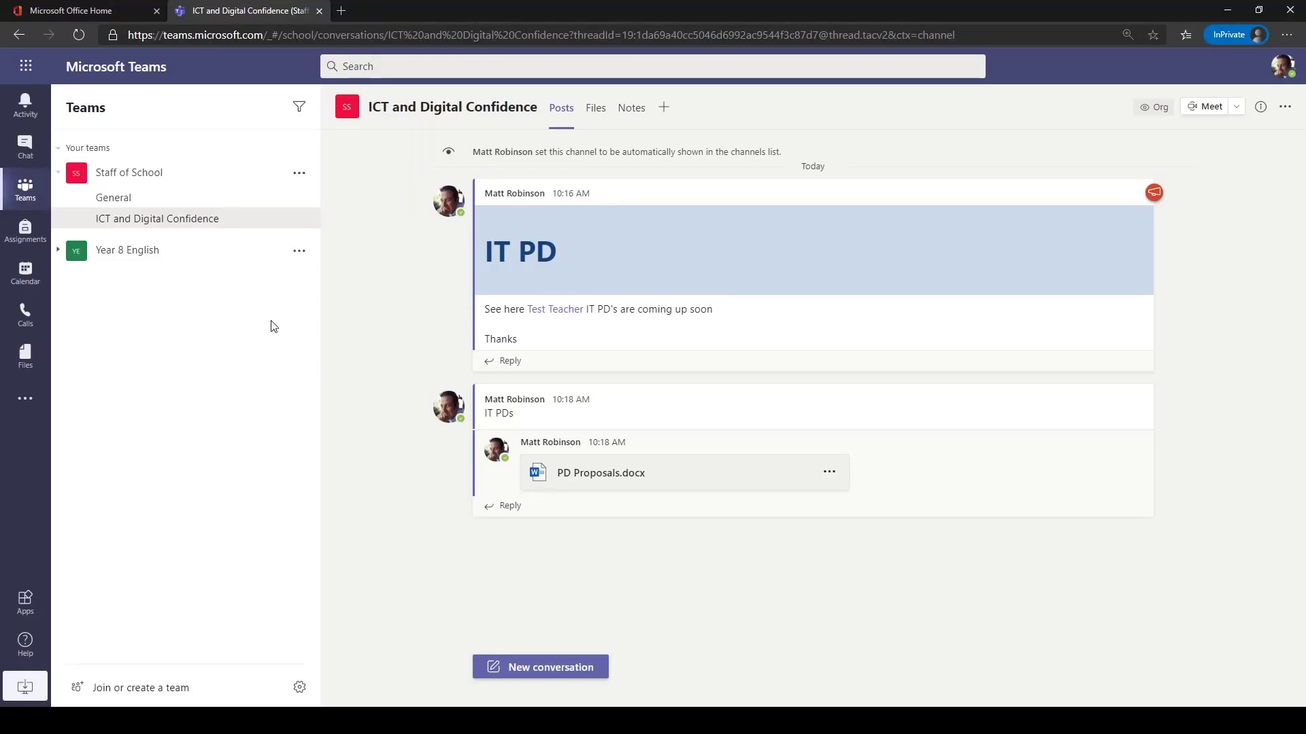
# Rerun the 'presentation' search and check Files results before returning to Messages.
pyautogui.click(357, 62)
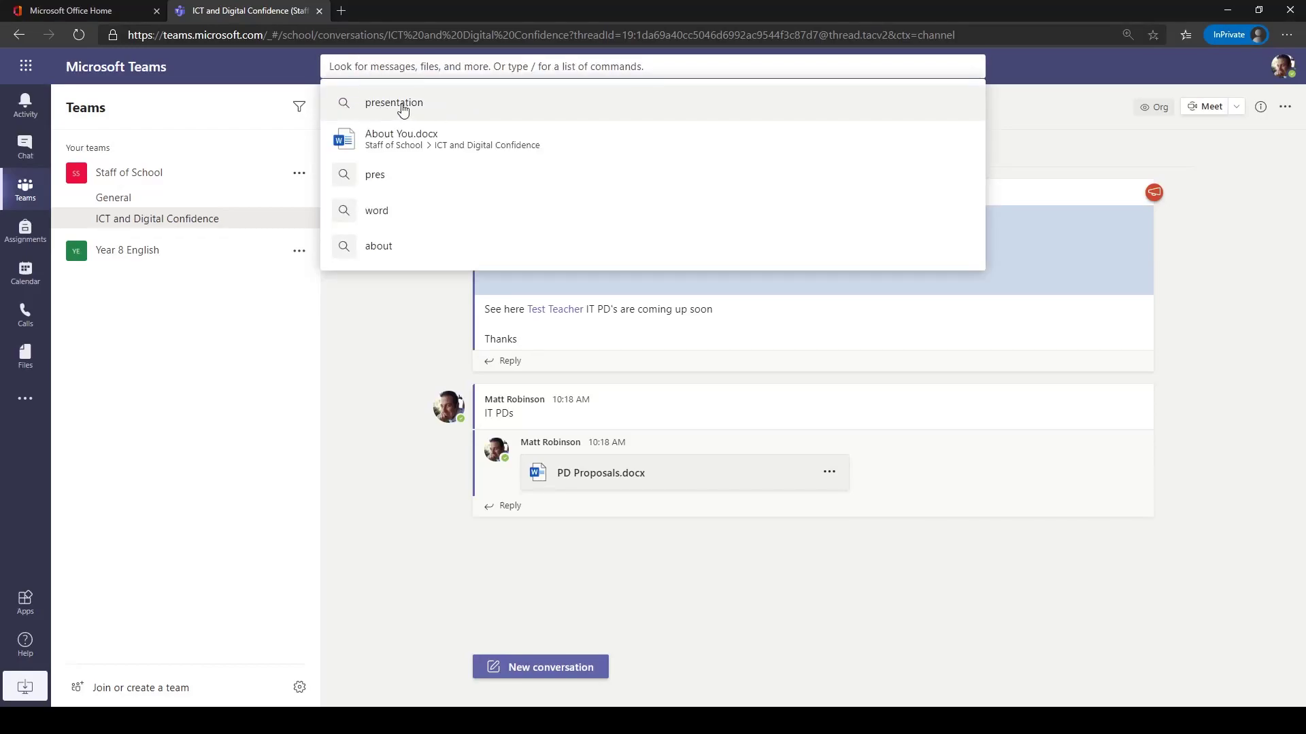
pyautogui.click(403, 111)
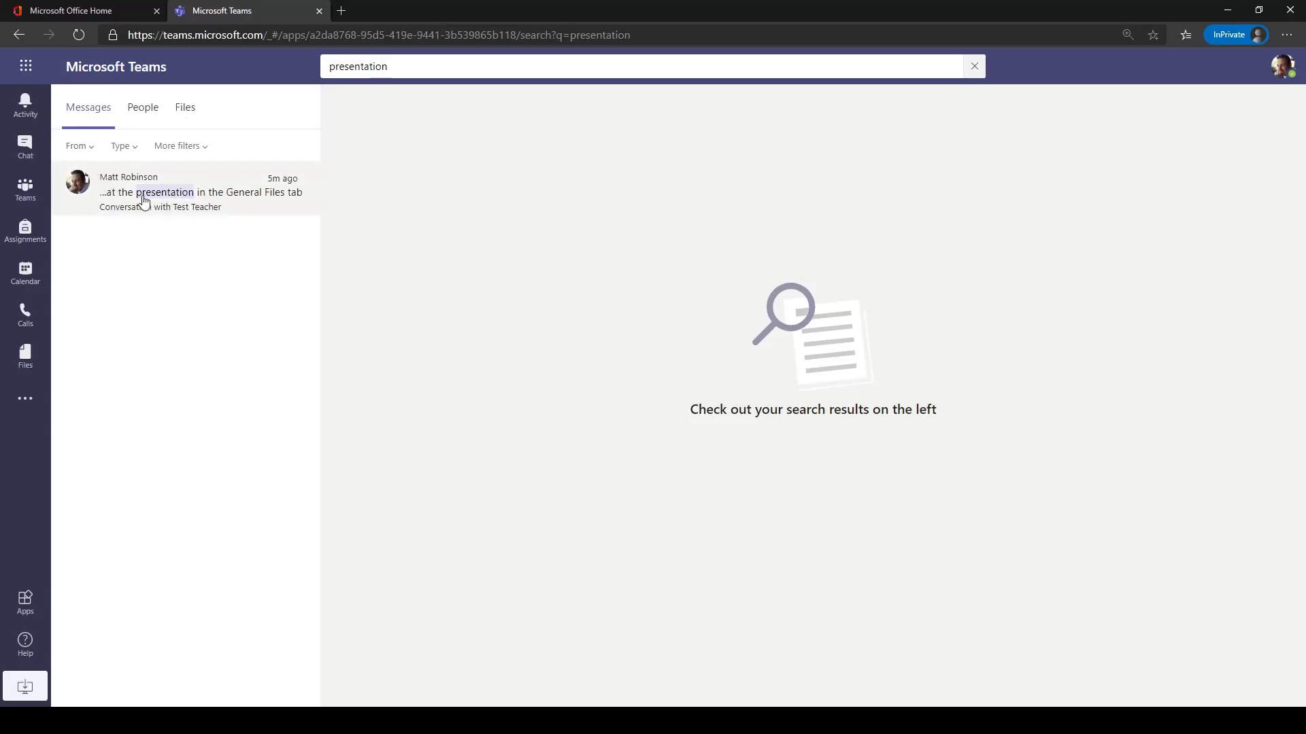
pyautogui.click(185, 110)
pyautogui.click(99, 111)
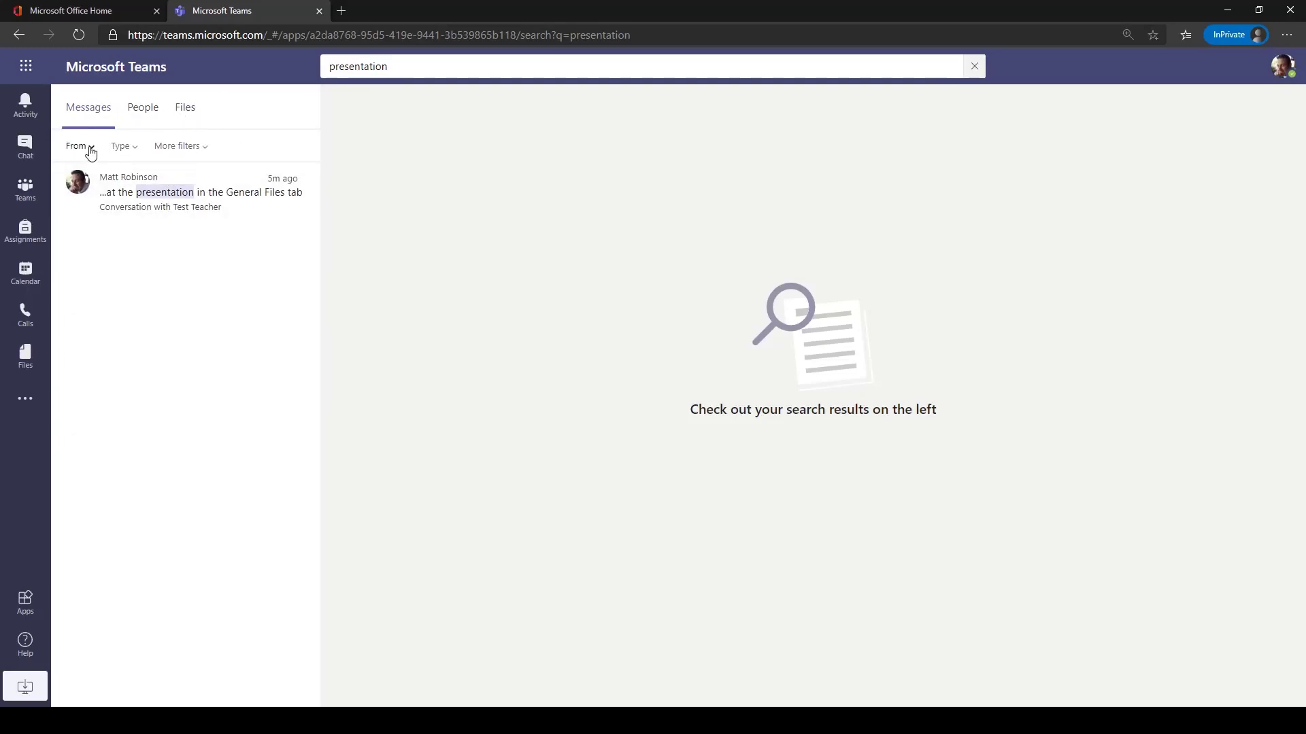
# Browse the sender and message-type filters, then bring up the More filters panel.
pyautogui.click(91, 150)
pyautogui.click(127, 147)
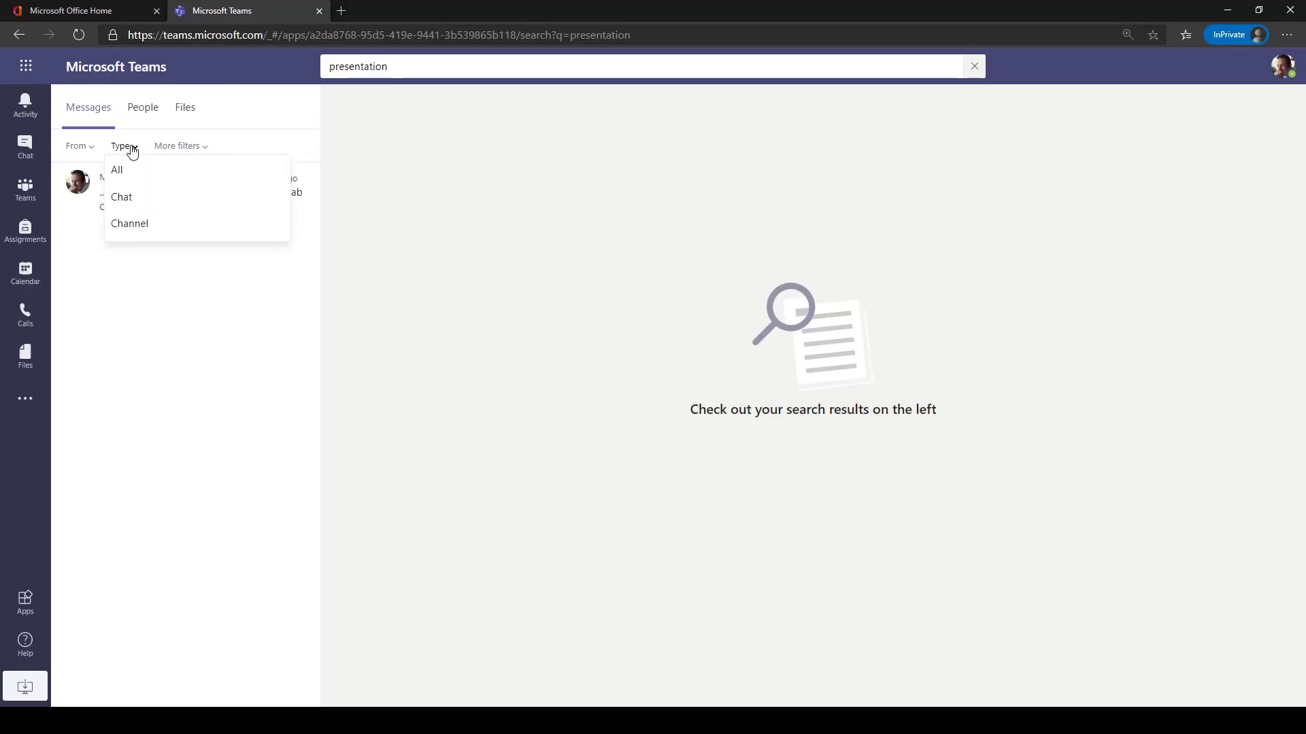
pyautogui.click(202, 148)
pyautogui.click(219, 197)
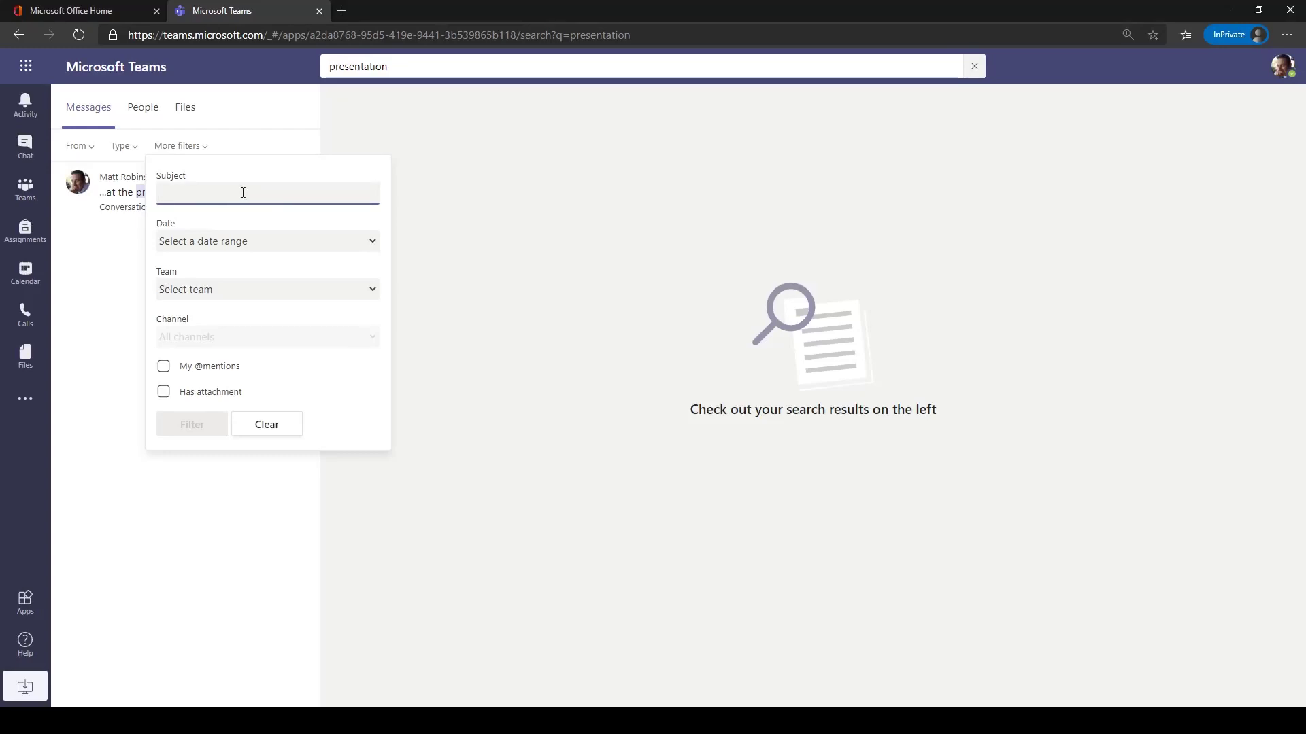
pyautogui.click(373, 242)
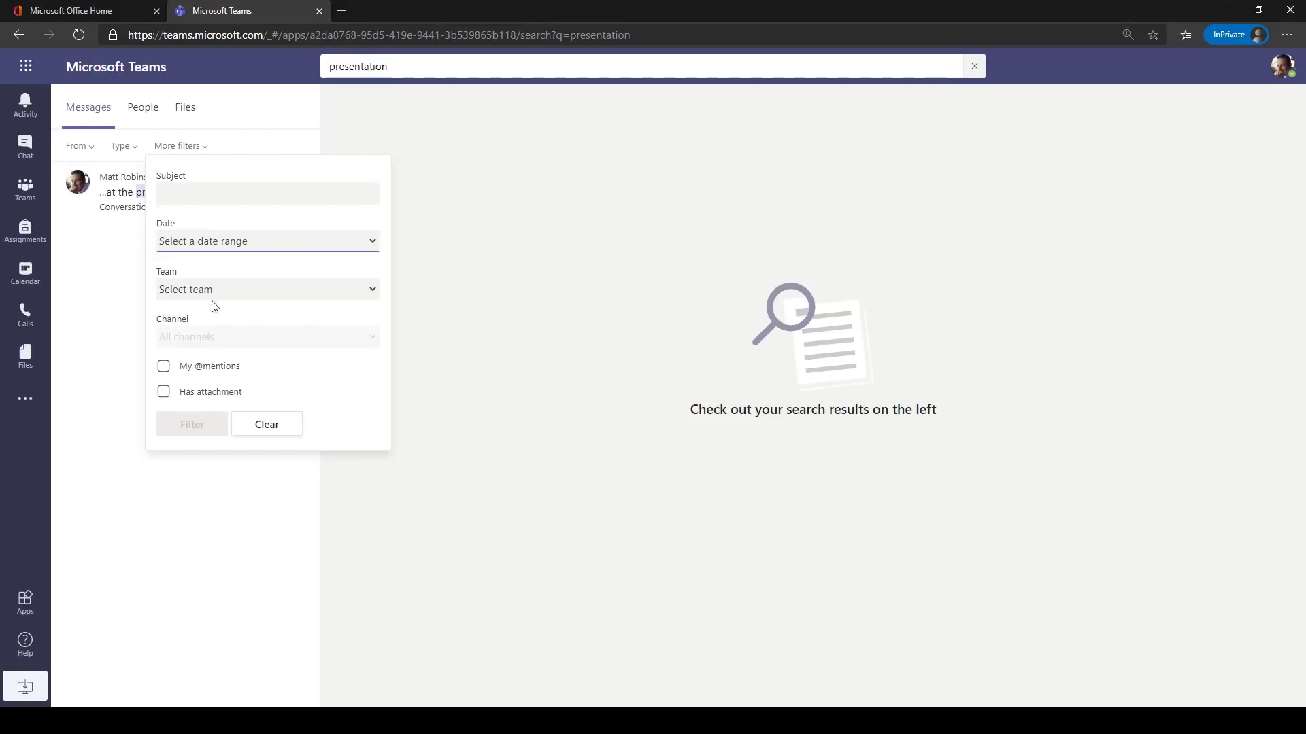
pyautogui.click(211, 324)
pyautogui.click(262, 294)
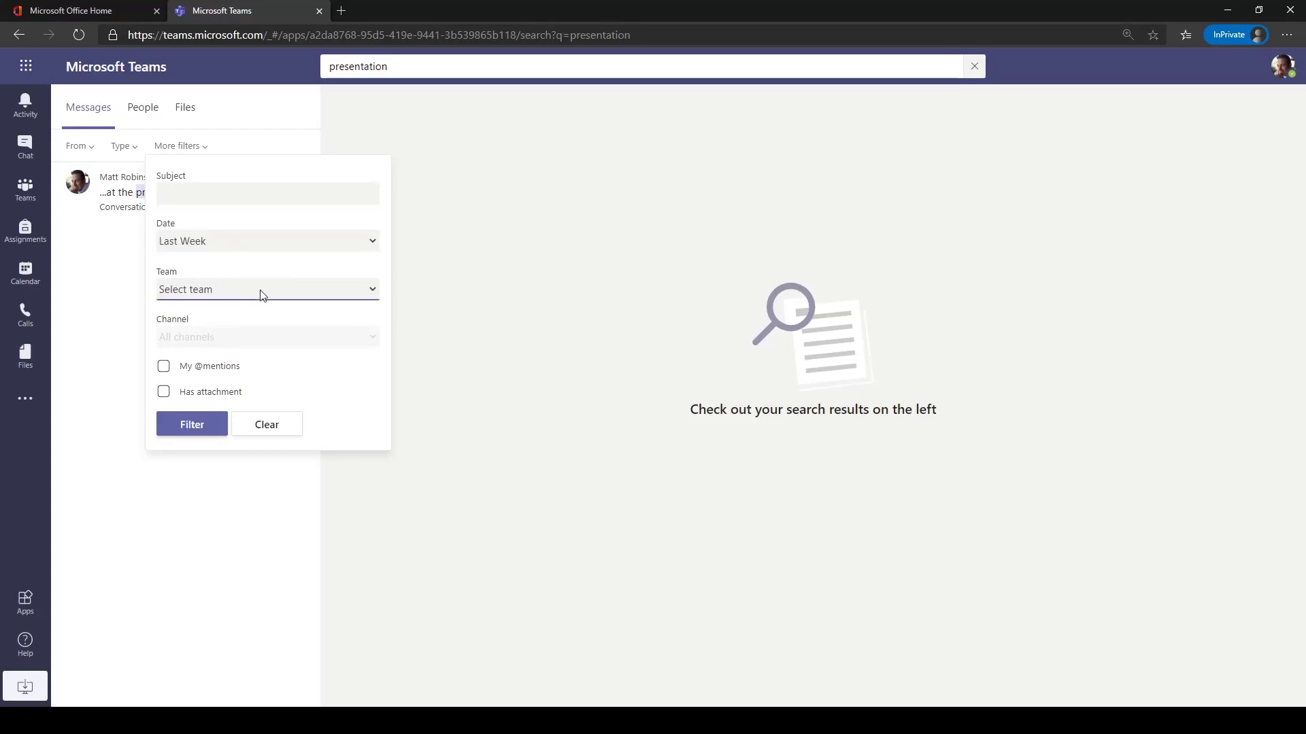
pyautogui.click(224, 333)
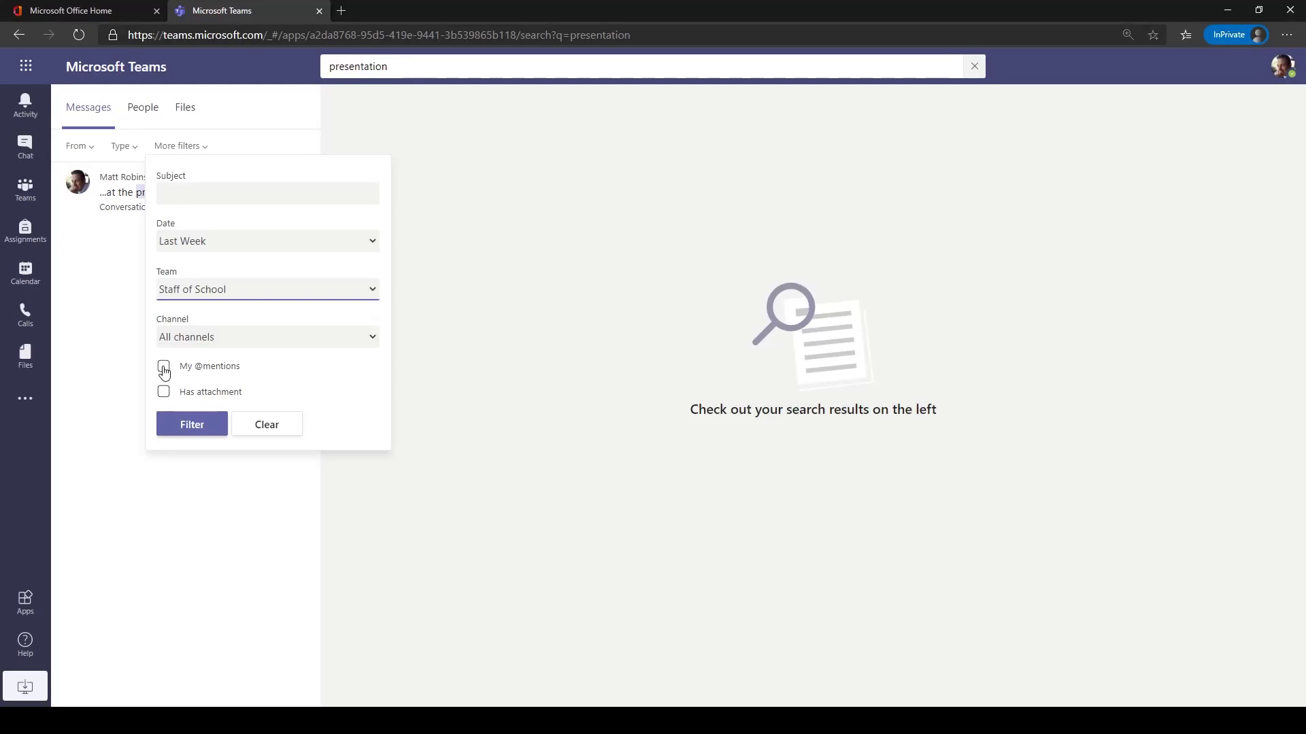
pyautogui.click(164, 370)
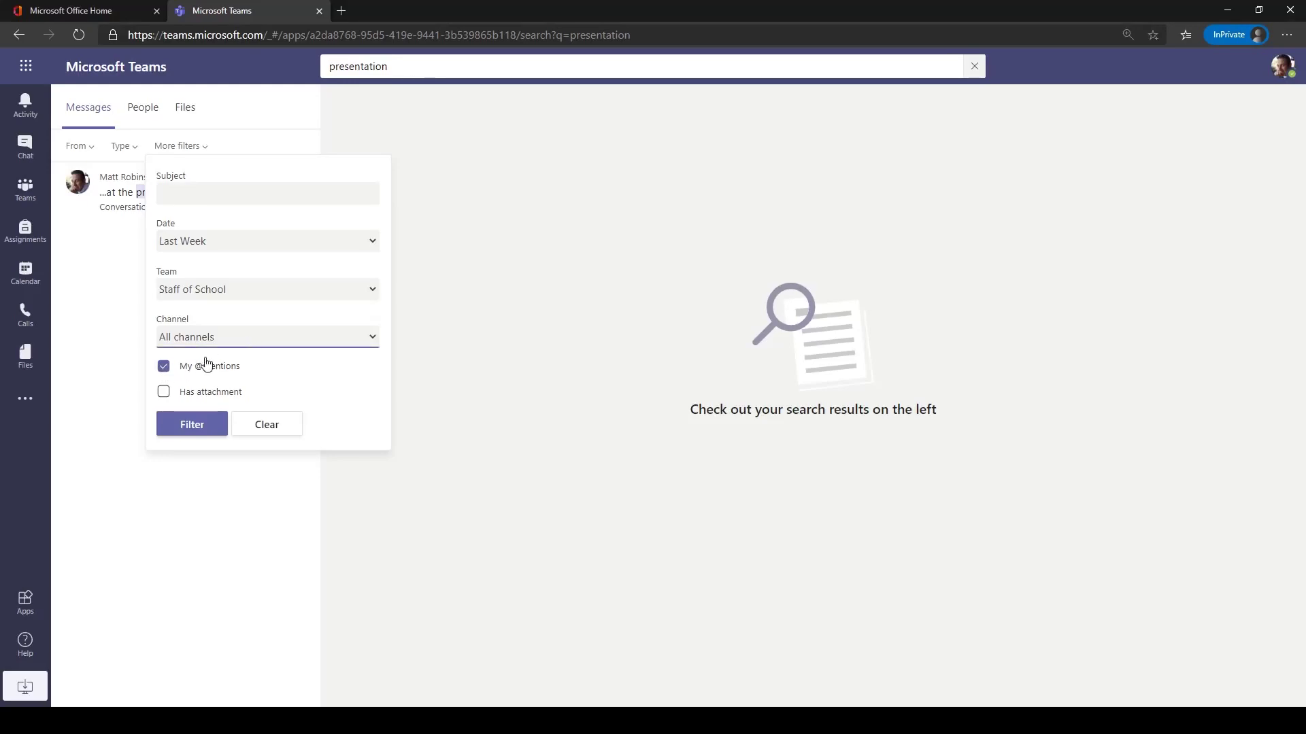